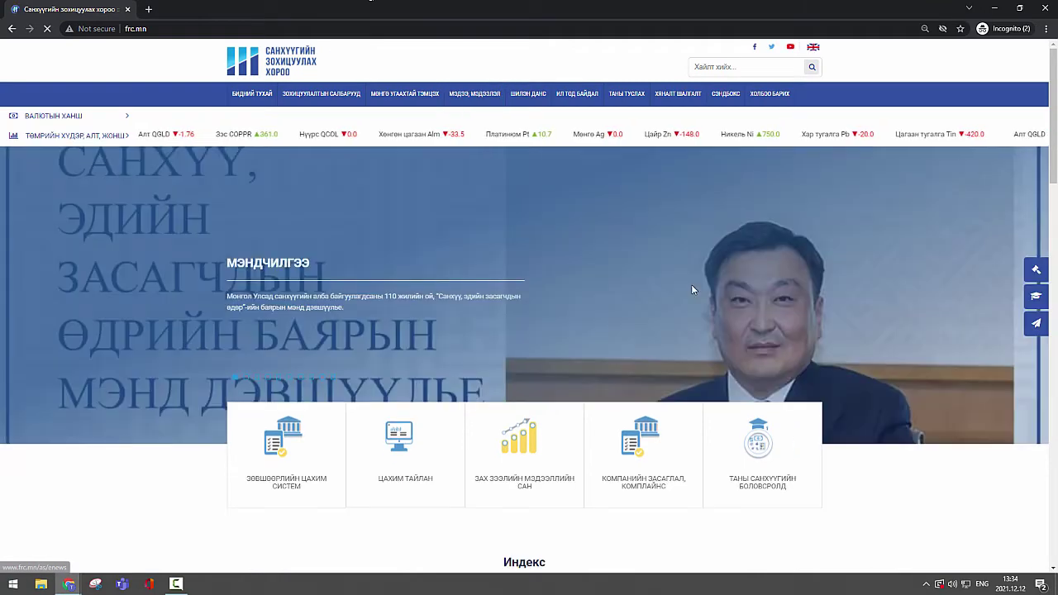
Step: Scroll down the frc.mn home page to the service-card row and the Индекс chart
{"action": "scroll", "coordinate": [691, 290], "scroll_direction": "down", "scroll_amount": 2}
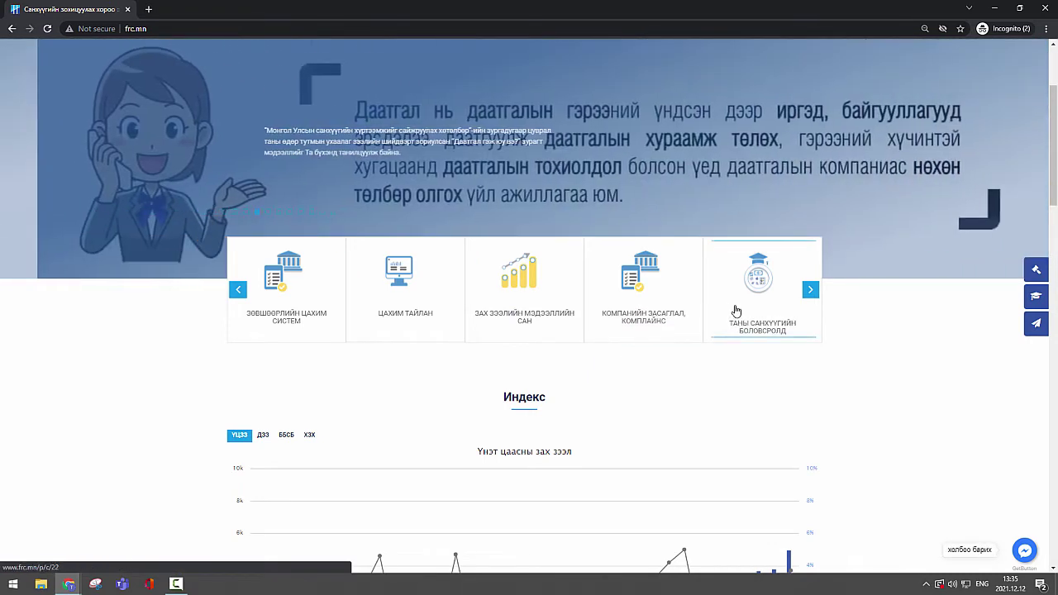
Step: Cycle the service-card carousel to ЦАХИМ ТАЙЛАН and open that card in a new tab
{"action": "left_click", "coordinate": [810, 290]}
{"action": "left_click", "coordinate": [810, 290]}
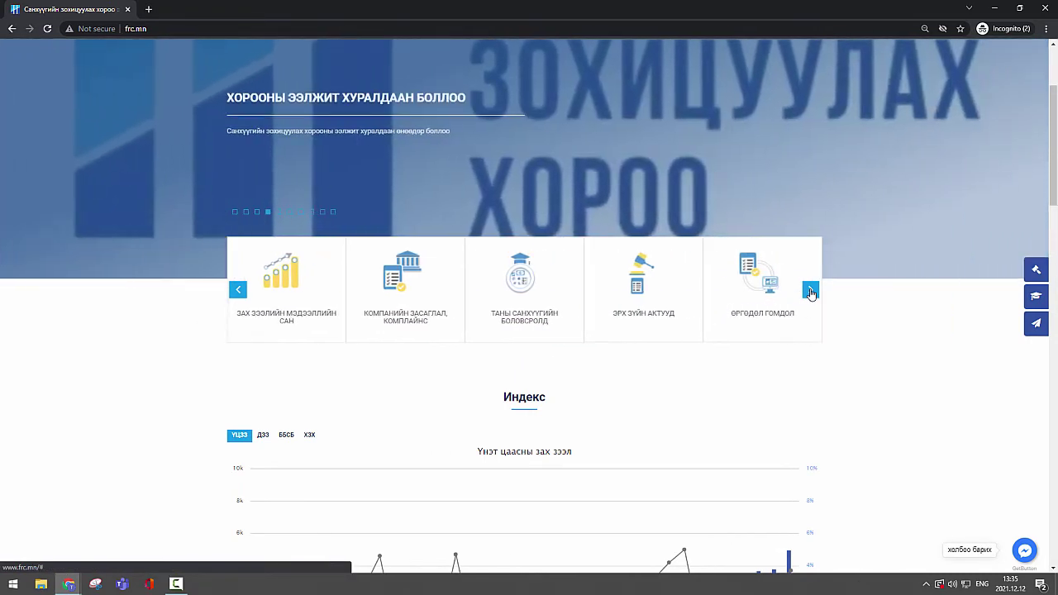
{"action": "left_click", "coordinate": [810, 290]}
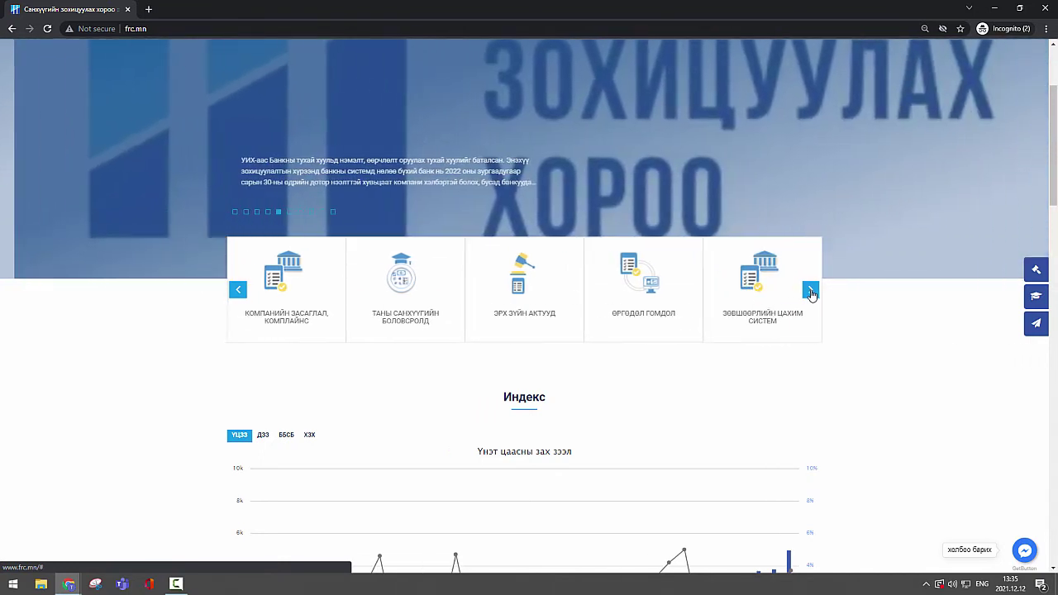
{"action": "left_click", "coordinate": [810, 290]}
{"action": "left_click", "coordinate": [811, 293]}
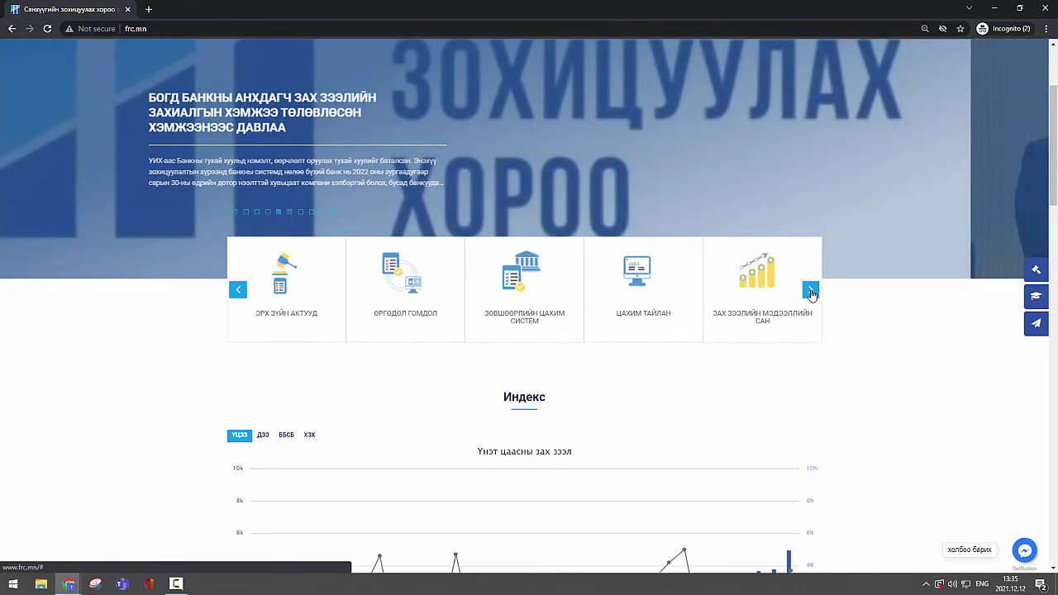
{"action": "left_click", "coordinate": [811, 294]}
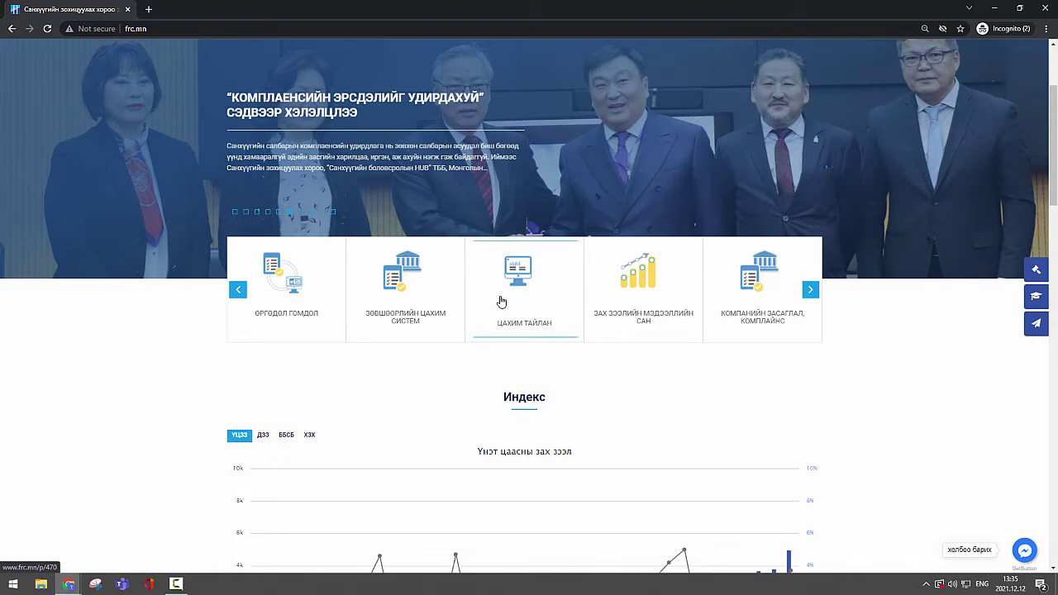
{"action": "left_click", "coordinate": [502, 303]}
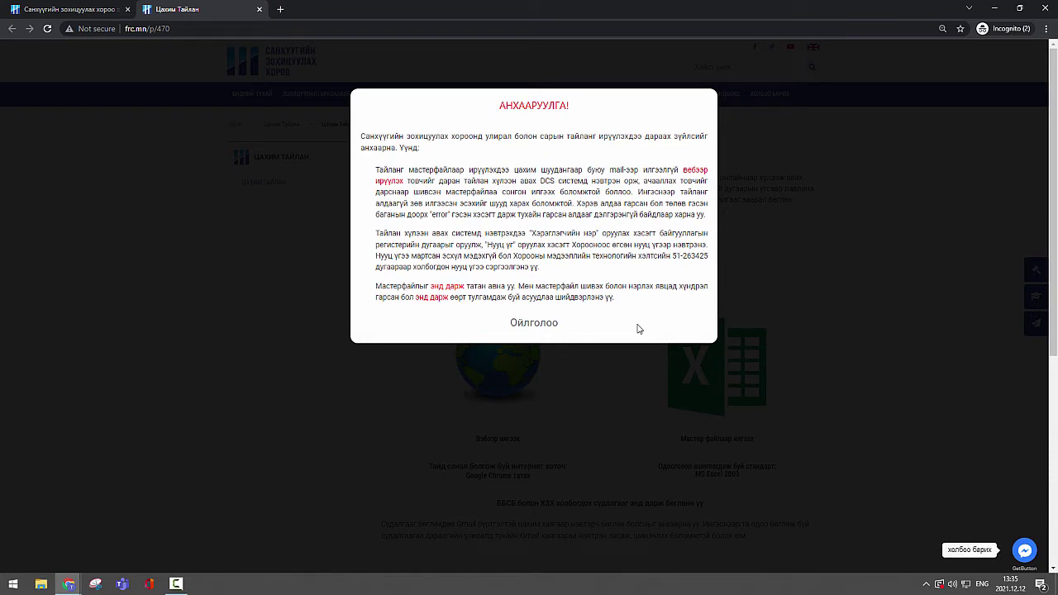
Step: Follow the 'энд дарж' link to the Мастер Файл page and scroll through its downloads and naming standards
{"action": "left_click", "coordinate": [449, 289]}
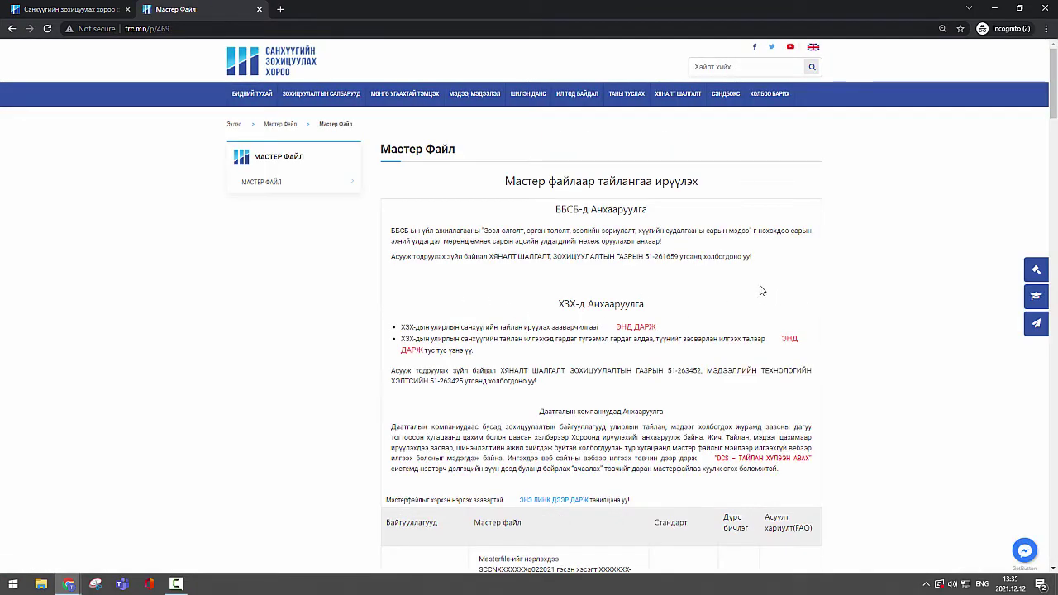
{"action": "scroll", "coordinate": [752, 315], "scroll_direction": "down", "scroll_amount": 1}
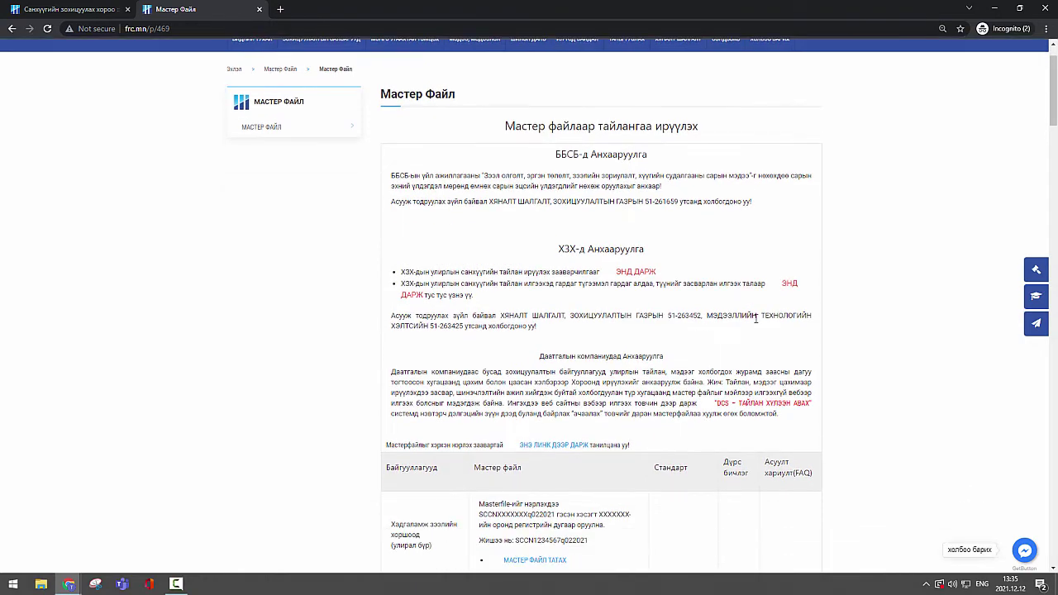
{"action": "scroll", "coordinate": [789, 367], "scroll_direction": "down", "scroll_amount": 3}
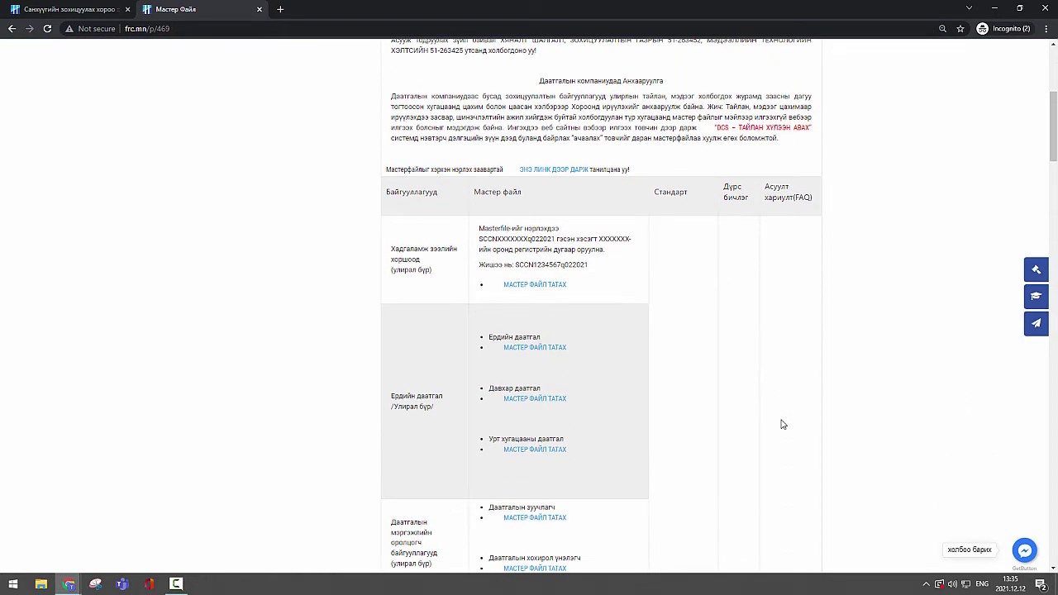
{"action": "scroll", "coordinate": [784, 414], "scroll_direction": "down", "scroll_amount": 6}
{"action": "scroll", "coordinate": [785, 427], "scroll_direction": "down", "scroll_amount": 15}
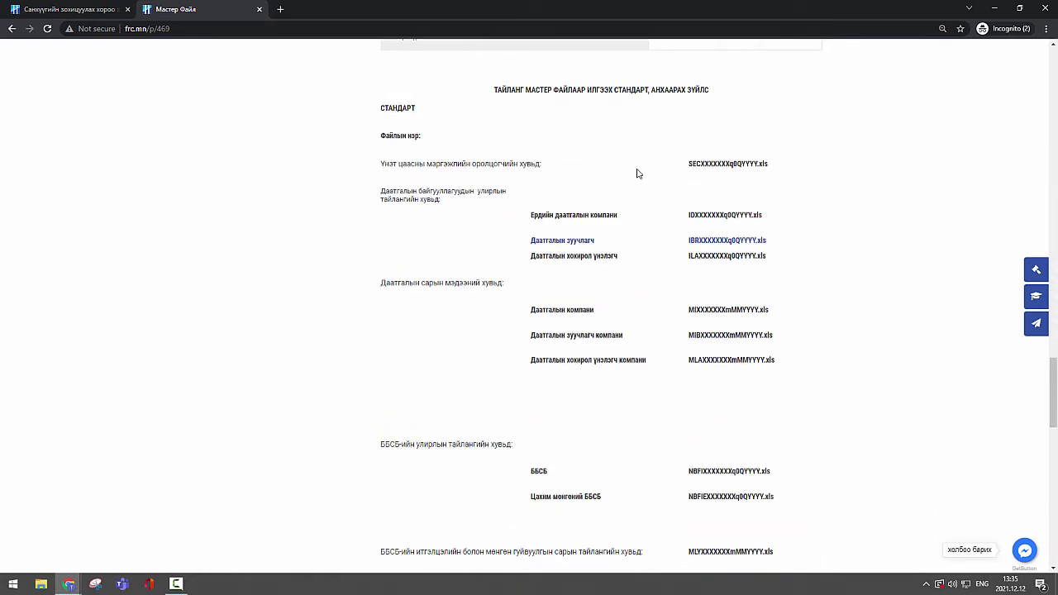
{"action": "scroll", "coordinate": [823, 364], "scroll_direction": "up", "scroll_amount": 20}
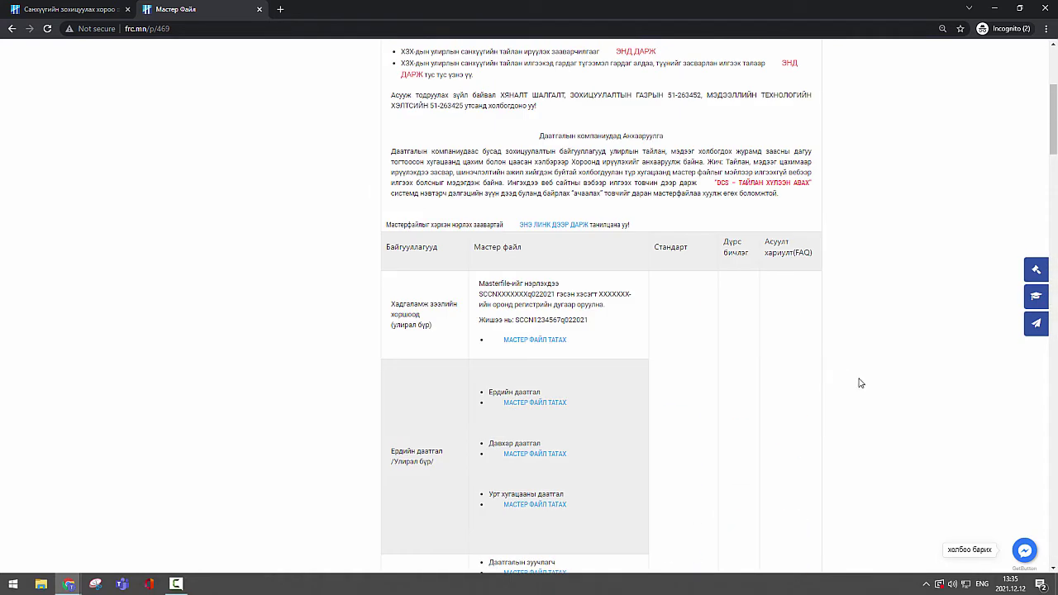
{"action": "scroll", "coordinate": [791, 394], "scroll_direction": "down", "scroll_amount": 1}
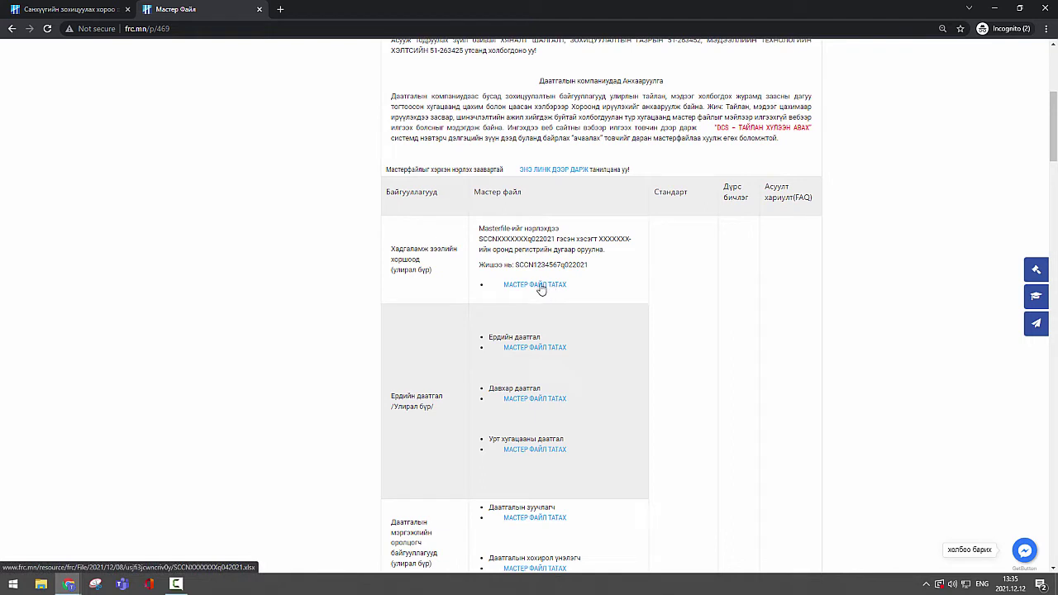
Step: Download the savings-cooperative master file SCCNXXXXXXXXq042021.xlsx, then close it in Excel
{"action": "left_click", "coordinate": [539, 286]}
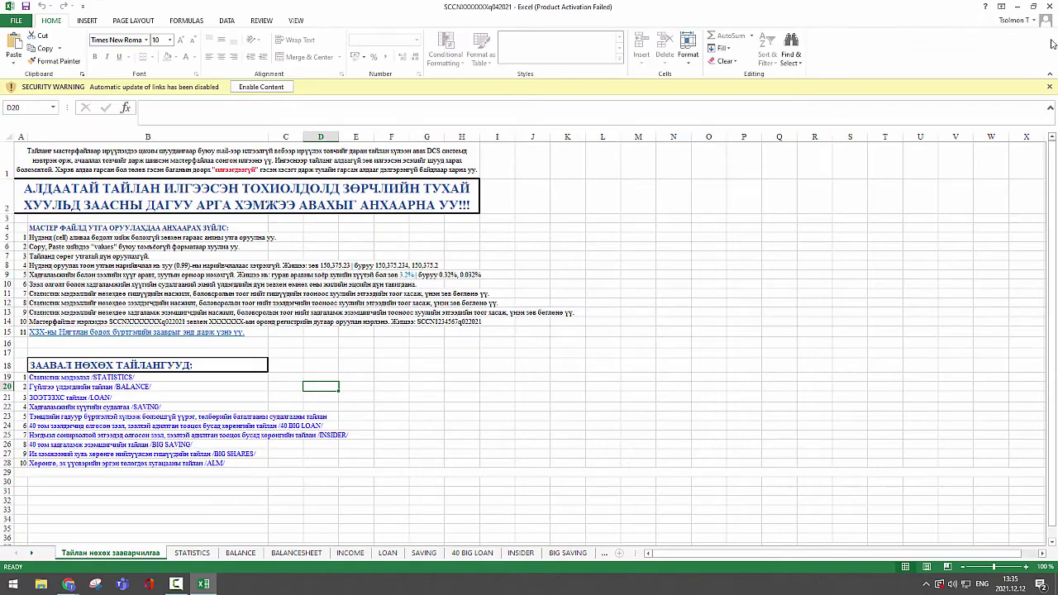
{"action": "left_click", "coordinate": [1050, 7]}
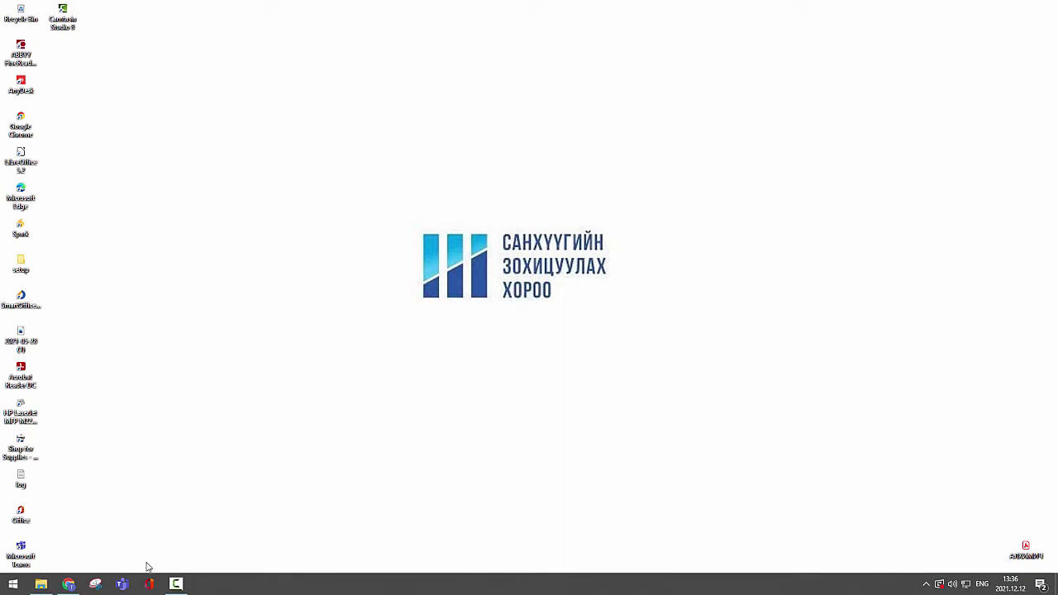
Step: In Downloads, compare the older SCCNXXXXXXXXq0QYYYY copy and select today's SCCNXXXXXXXXq042021 file
{"action": "left_click", "coordinate": [41, 585]}
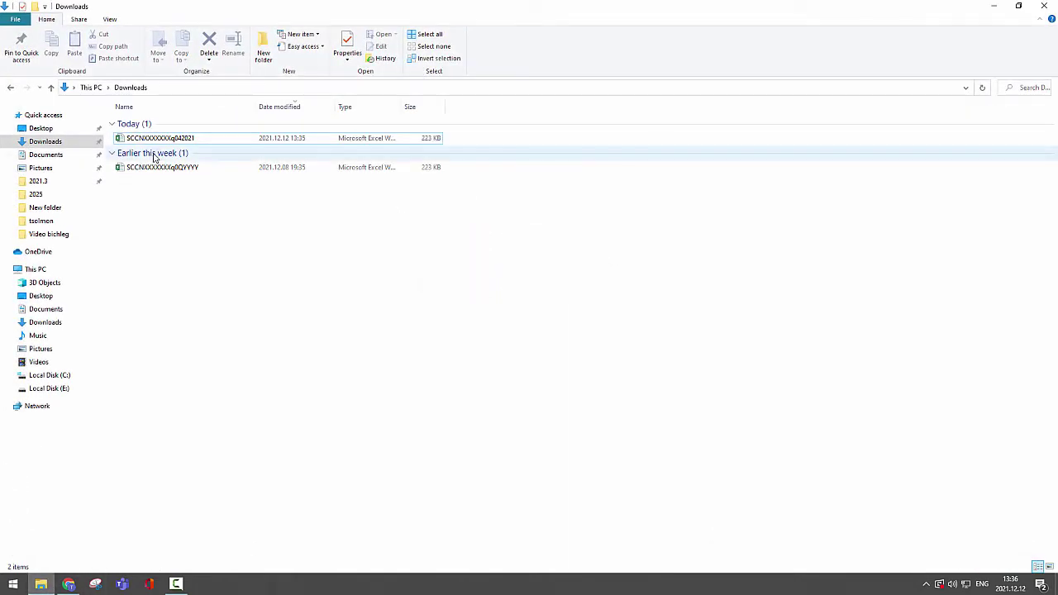
{"action": "left_click", "coordinate": [153, 171]}
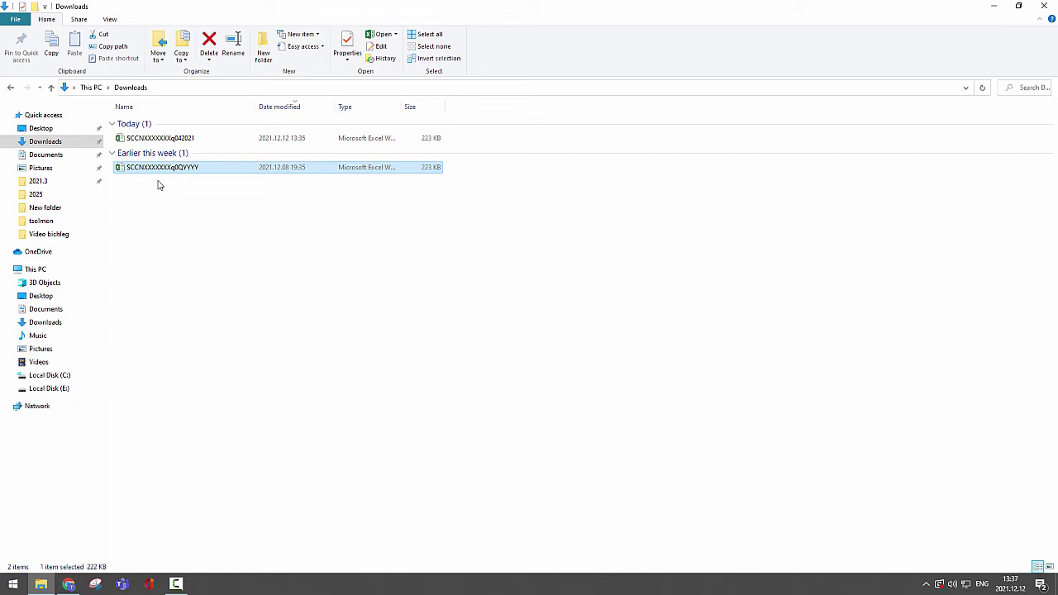
{"action": "left_click", "coordinate": [167, 142]}
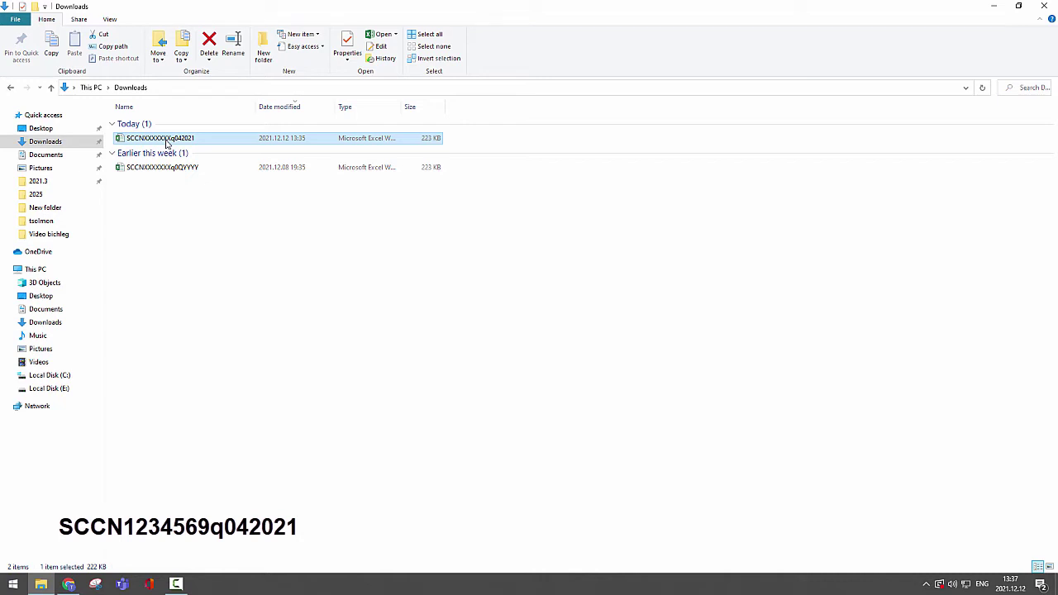
Step: Rename today's master file, replacing XXXXXXXX after SCCN with the registration number, then show the desktop
{"action": "right_click", "coordinate": [167, 142]}
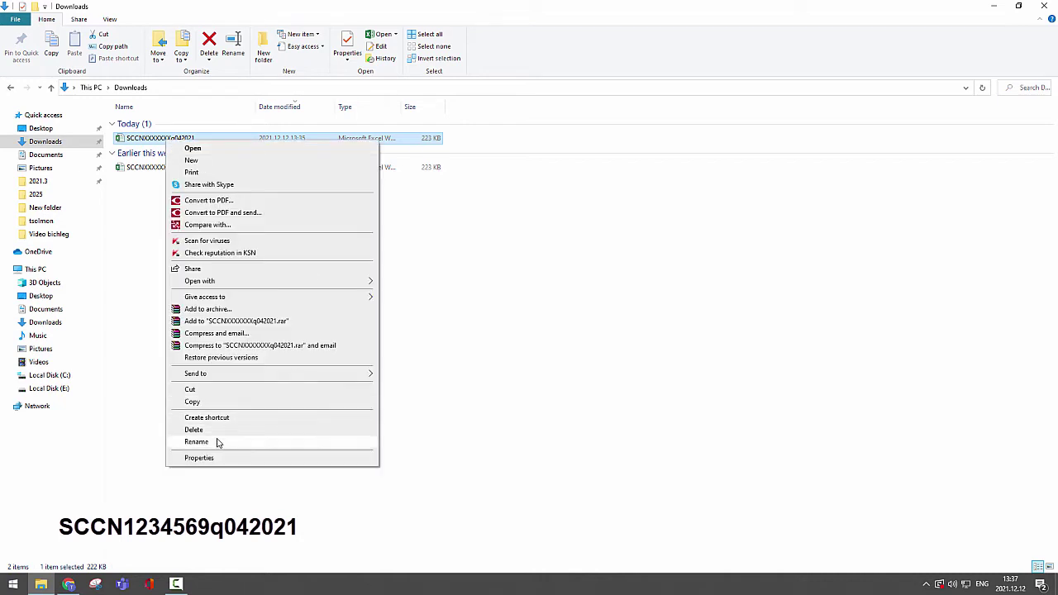
{"action": "left_click", "coordinate": [217, 439]}
{"action": "left_click", "coordinate": [171, 138]}
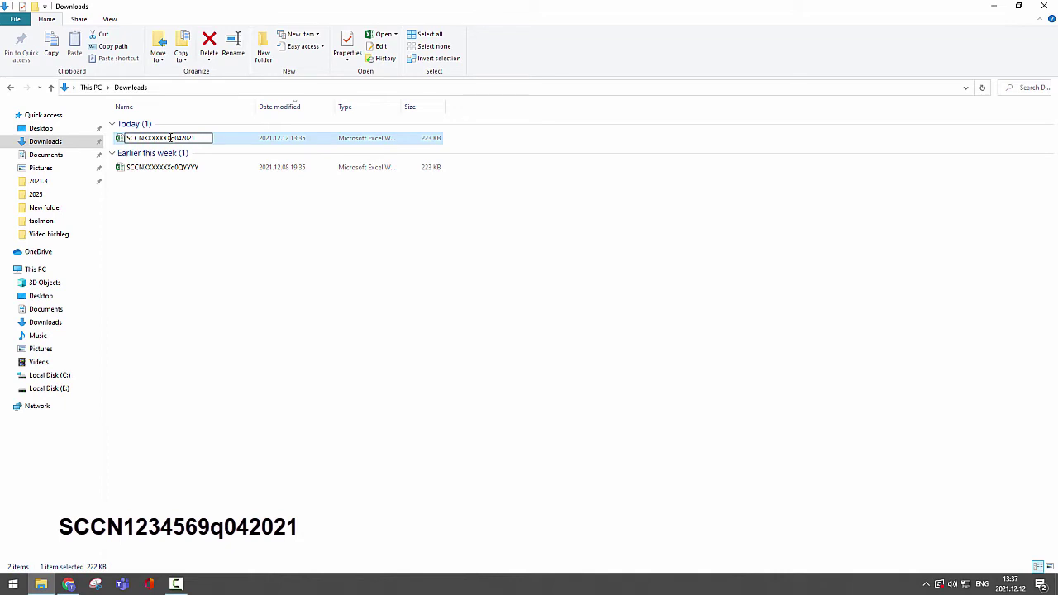
{"action": "key", "text": "BackSpace"}
{"action": "key", "text": "BackSpace"}
{"action": "key", "text": "BackSpace"}
{"action": "key", "text": "BackSpace"}
{"action": "key", "text": "BackSpace"}
{"action": "key", "text": "BackSpace"}
{"action": "key", "text": "BackSpace"}
{"action": "type", "text": "1234569"}
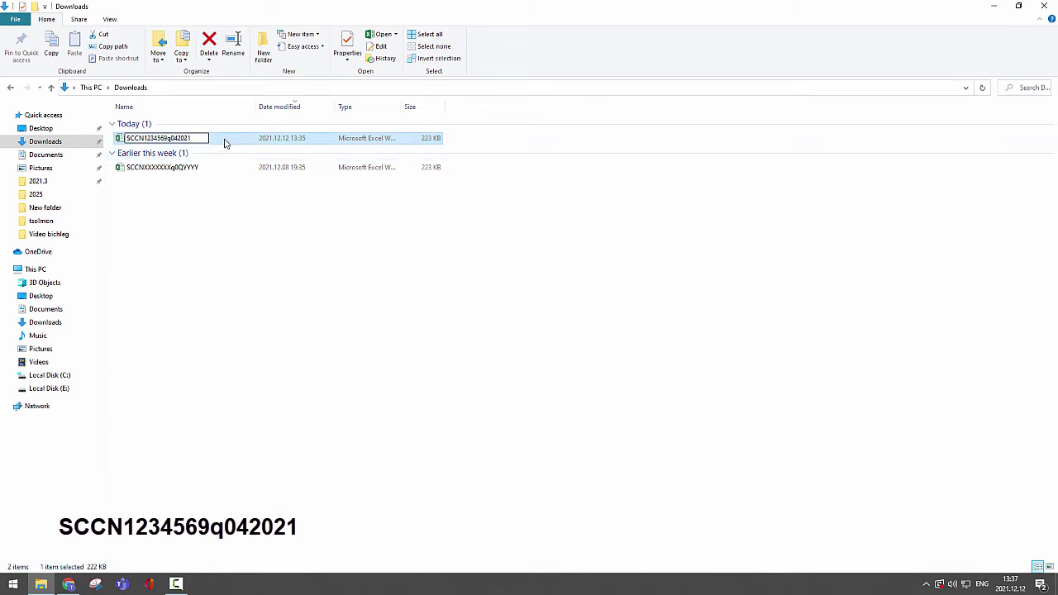
{"action": "key", "text": "Return"}
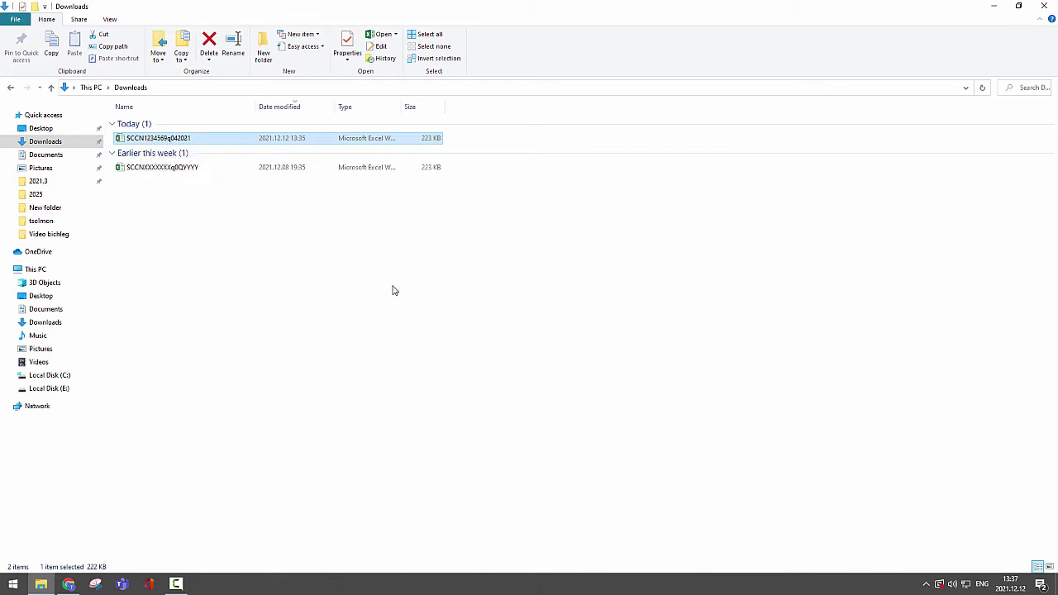
{"action": "key", "text": "super+d"}
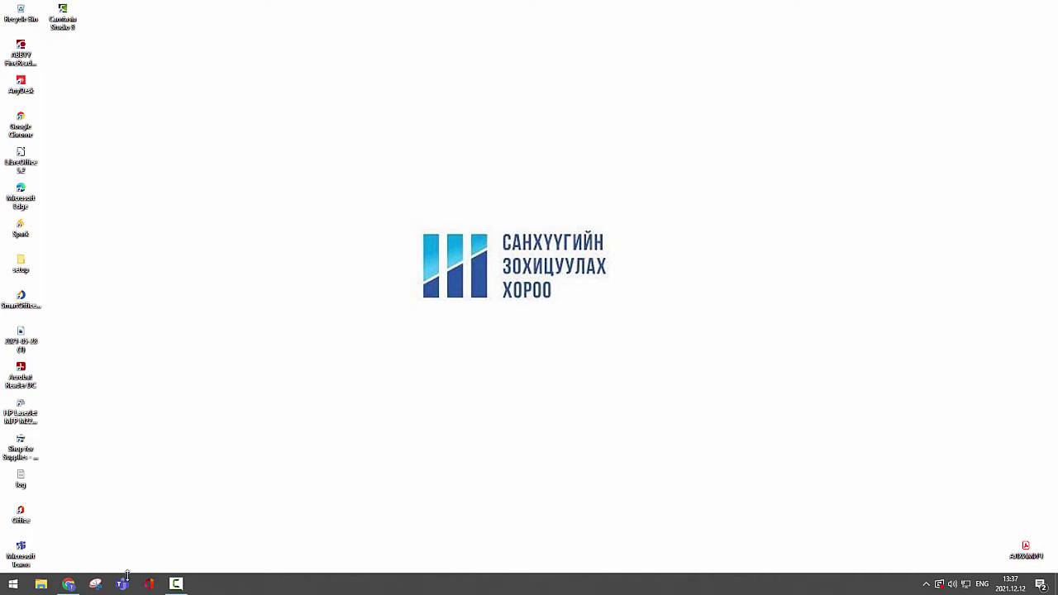
{"action": "left_click", "coordinate": [69, 583]}
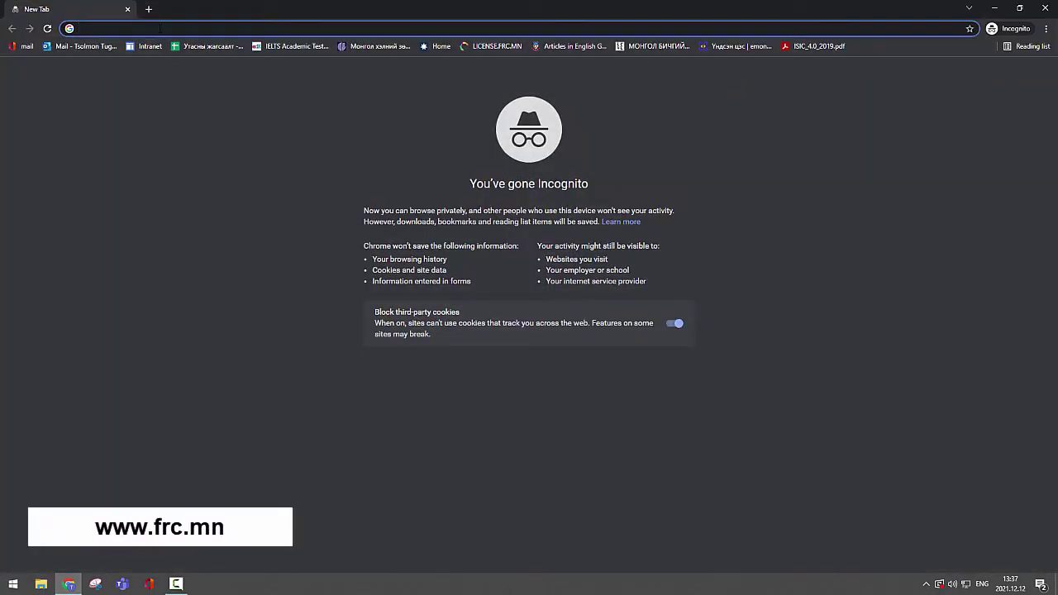
{"action": "type", "text": "www.frc.mn"}
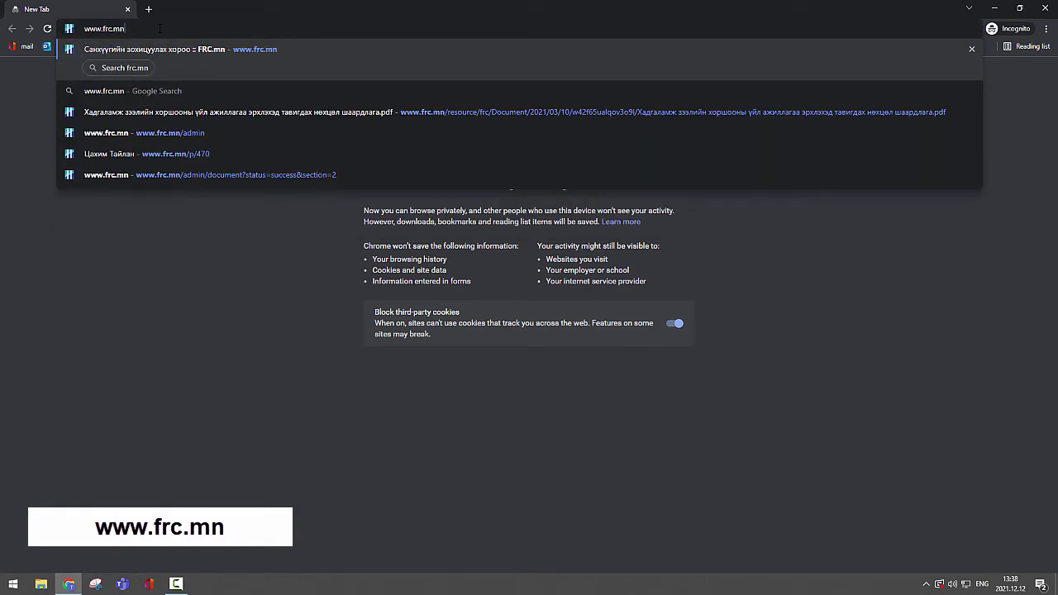
{"action": "key", "text": "Return"}
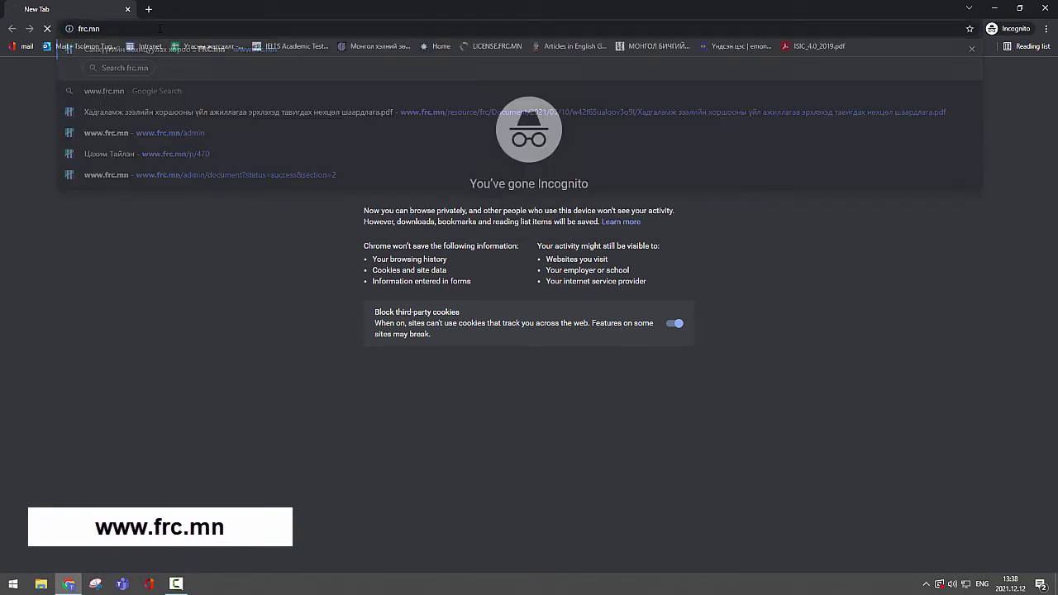
{"action": "scroll", "coordinate": [403, 290], "scroll_direction": "down", "scroll_amount": 2}
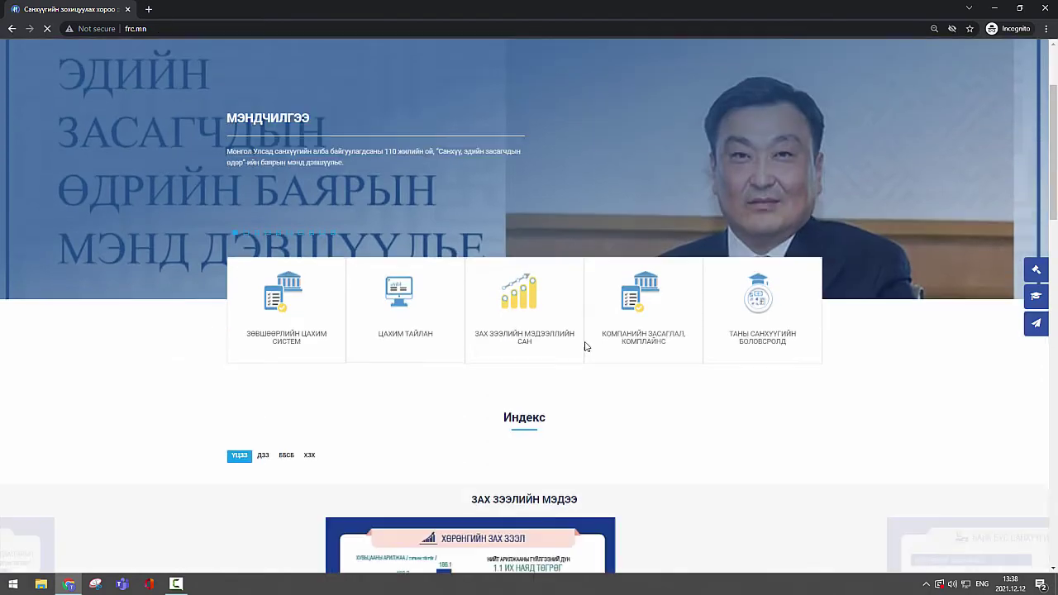
{"action": "left_click", "coordinate": [403, 289]}
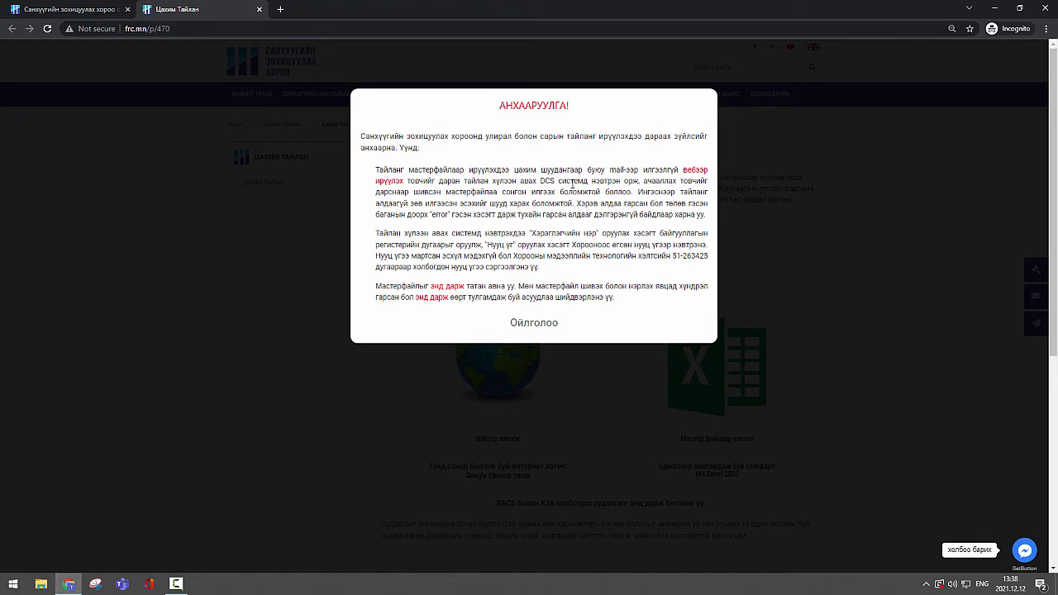
Step: Follow the red 'вебээр' link in the АНХААРУУЛГА notice to reach the FinA DCS login
{"action": "left_click", "coordinate": [691, 171]}
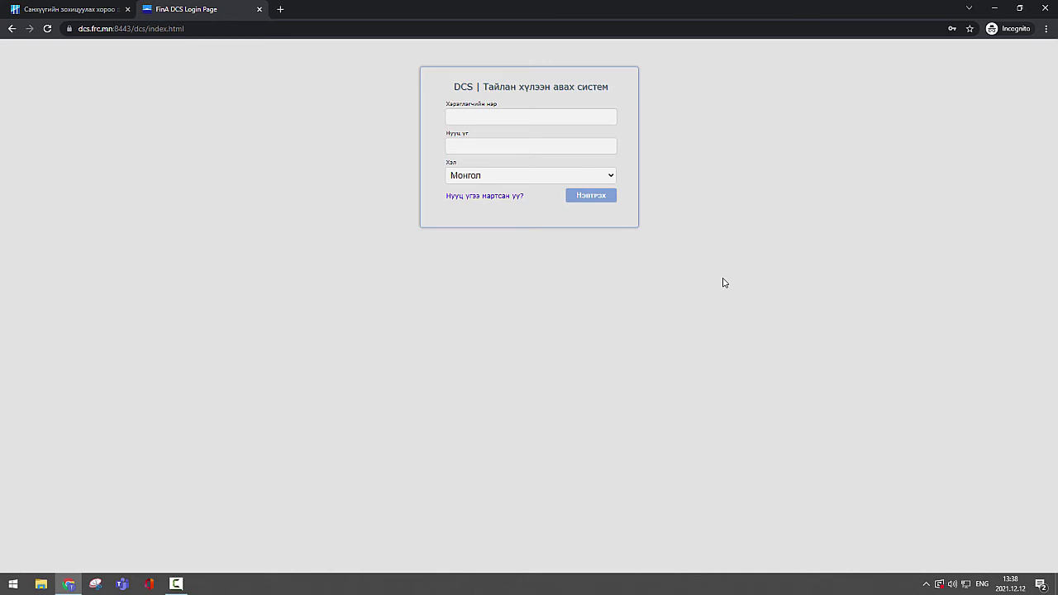
Step: Log into FinA DCS using the registration number as username and the account password
{"action": "left_click", "coordinate": [555, 120]}
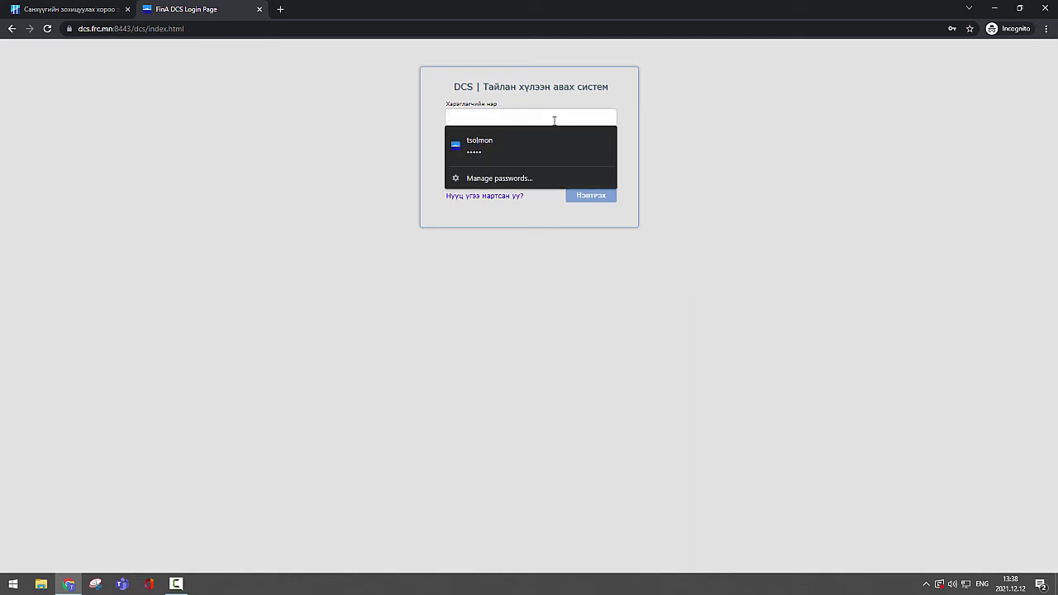
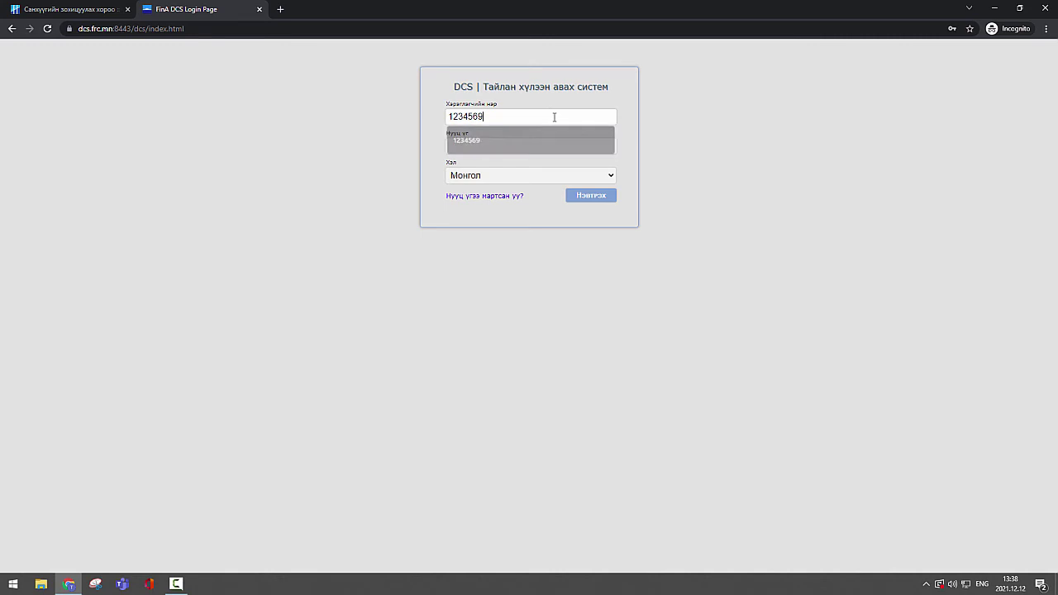
{"action": "key", "text": "Escape"}
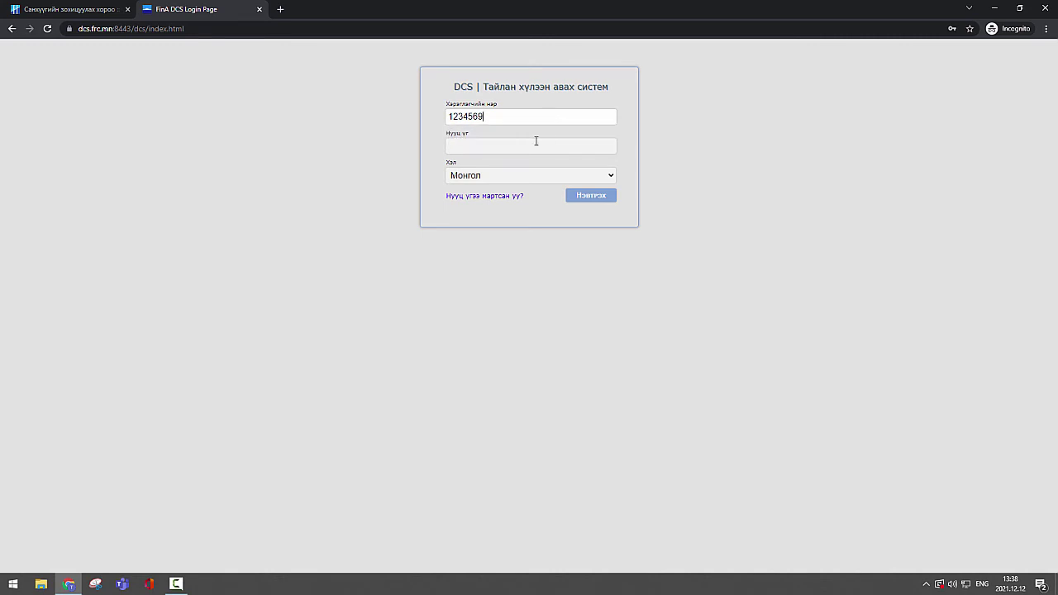
{"action": "left_click", "coordinate": [530, 146]}
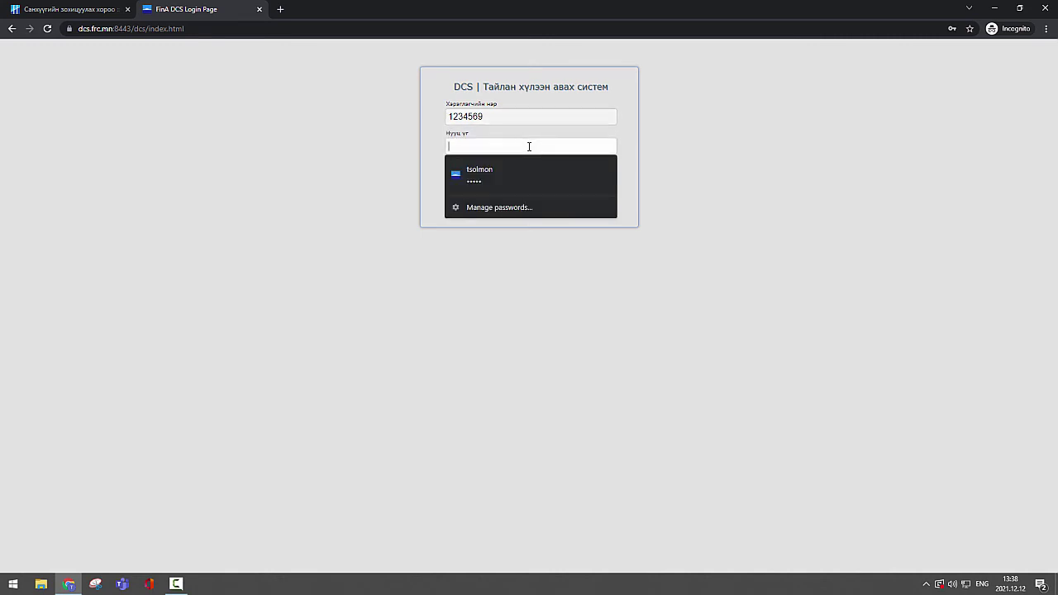
{"action": "type", "text": "123"}
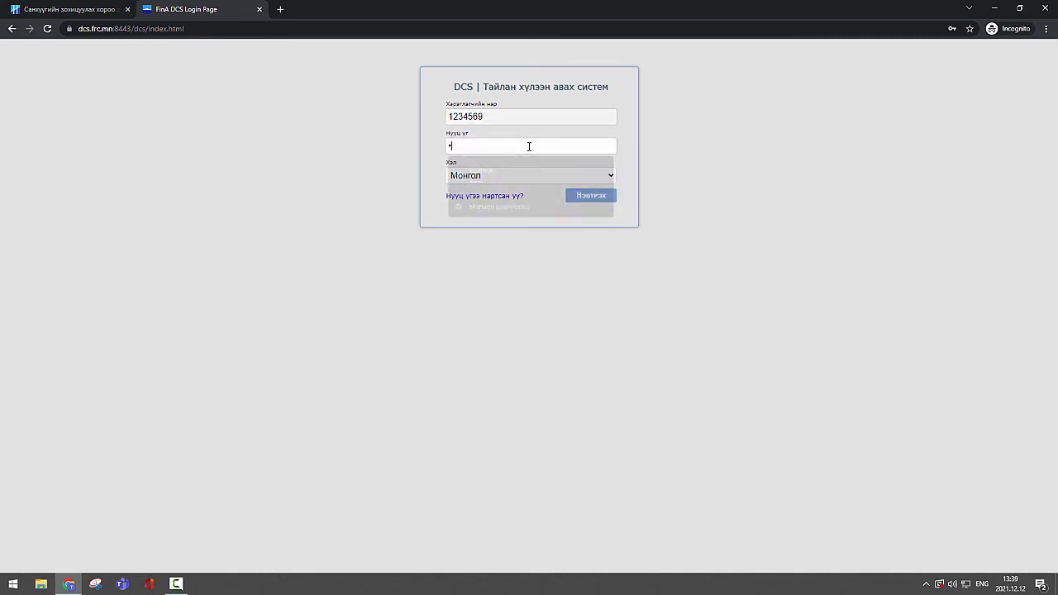
{"action": "key", "text": "Return"}
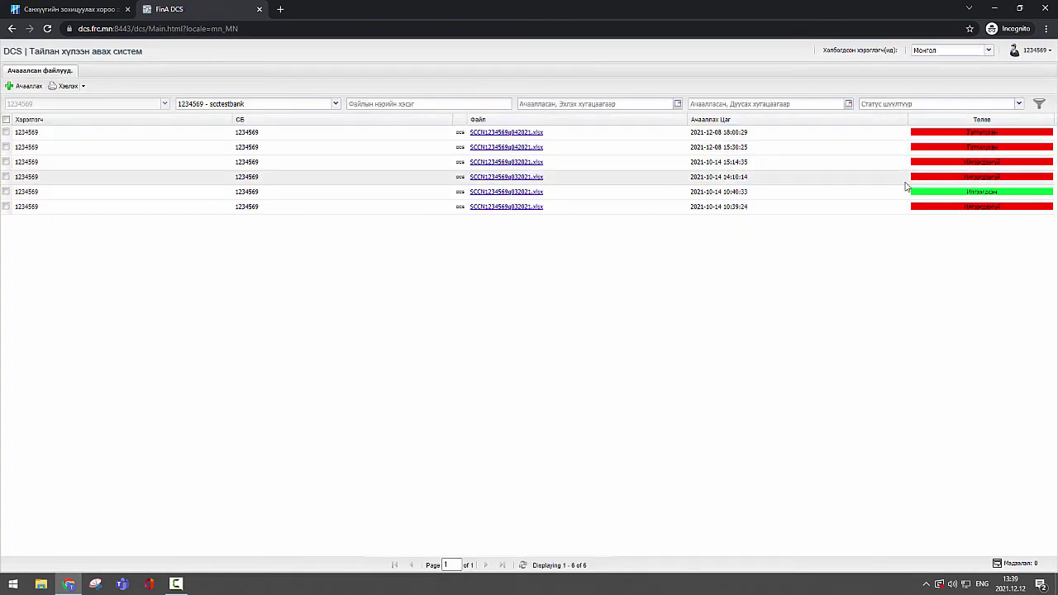
{"action": "left_click", "coordinate": [1033, 51]}
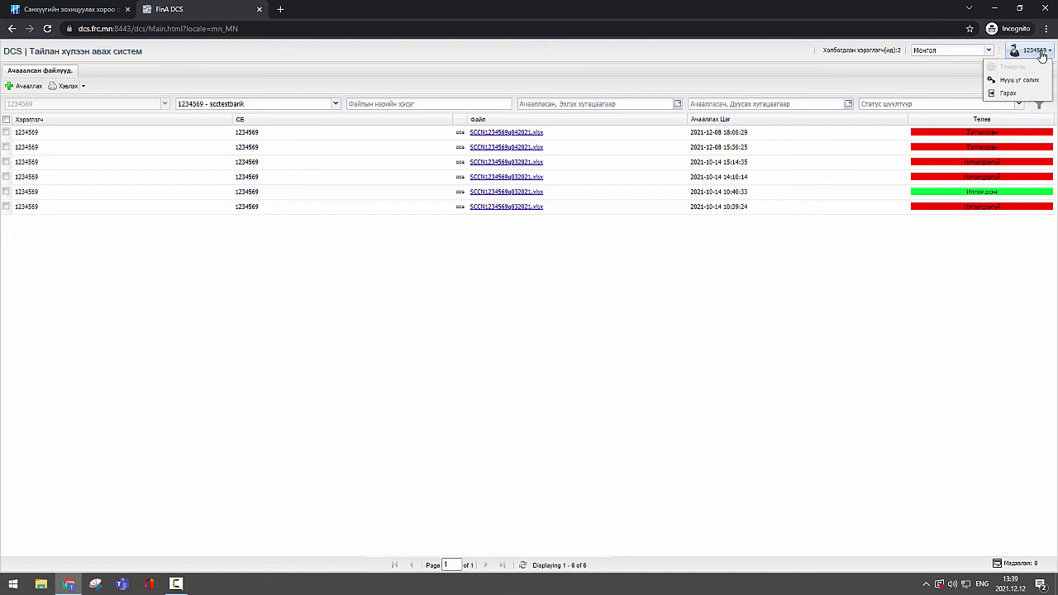
{"action": "left_click", "coordinate": [1025, 79]}
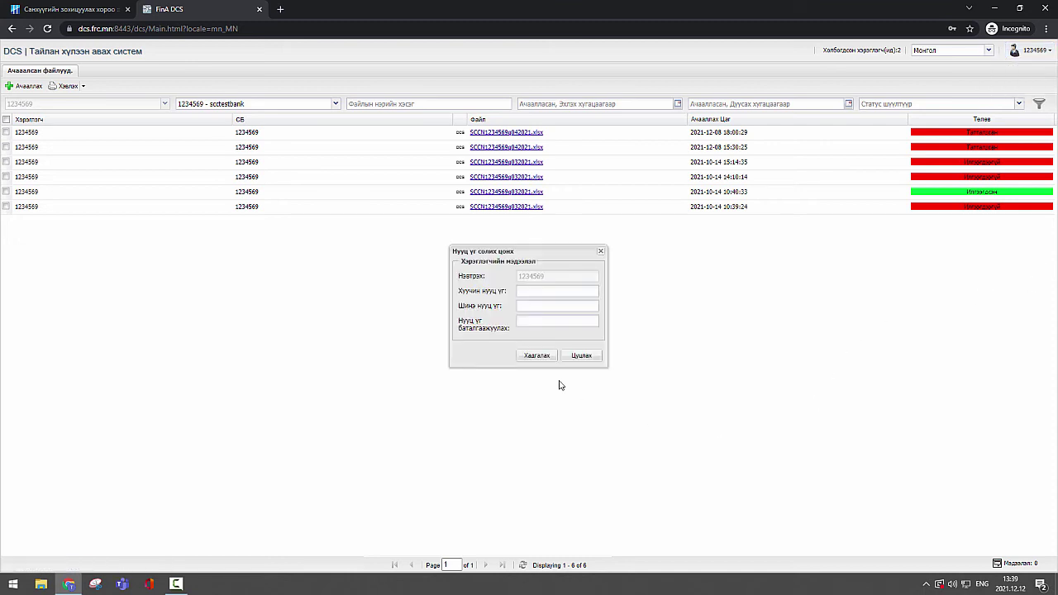
{"action": "left_click", "coordinate": [549, 291]}
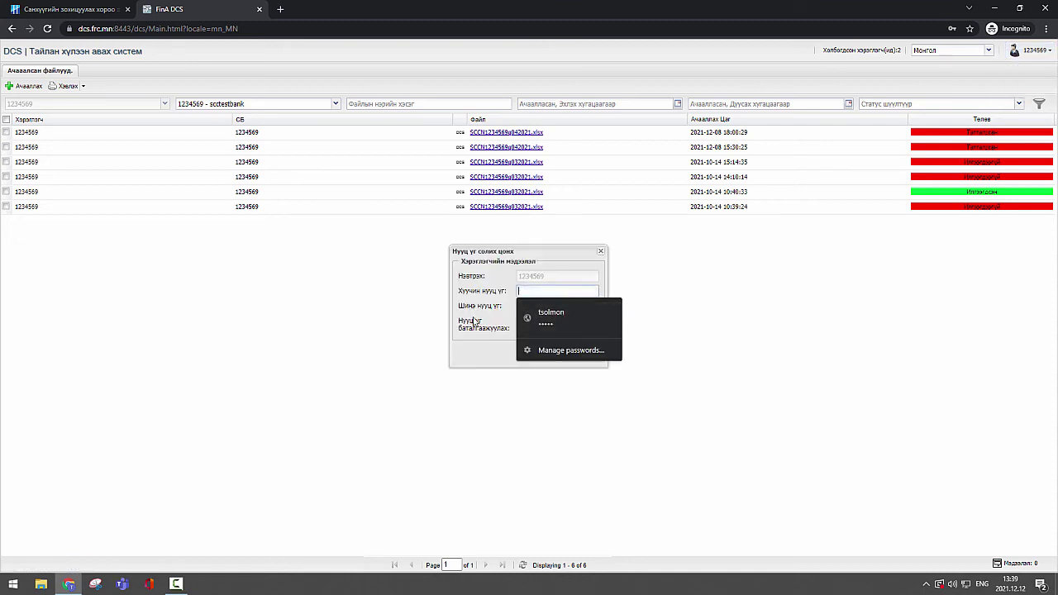
{"action": "left_click", "coordinate": [495, 364]}
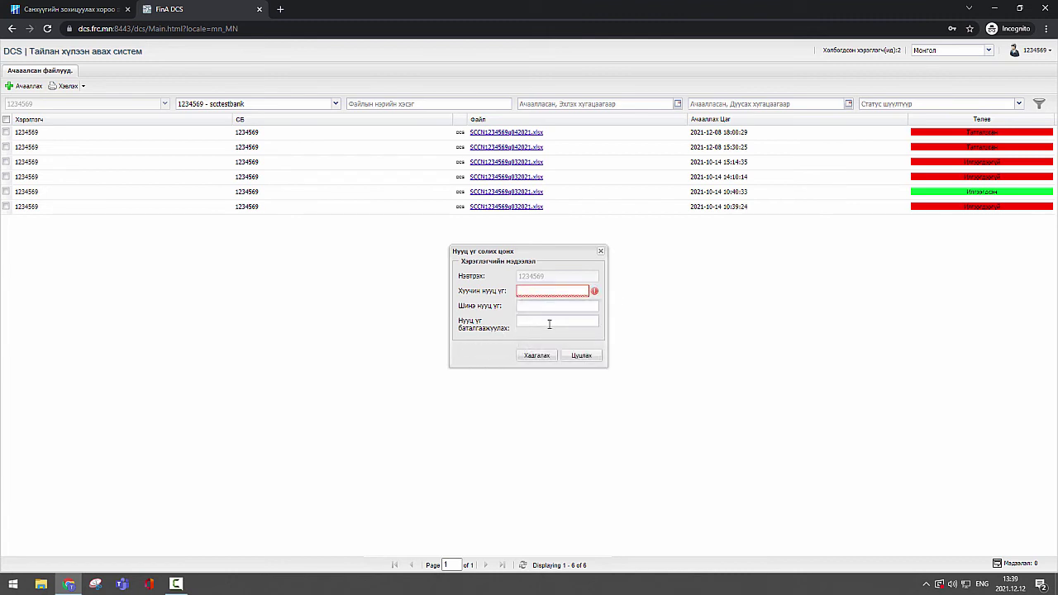
{"action": "left_click", "coordinate": [601, 252]}
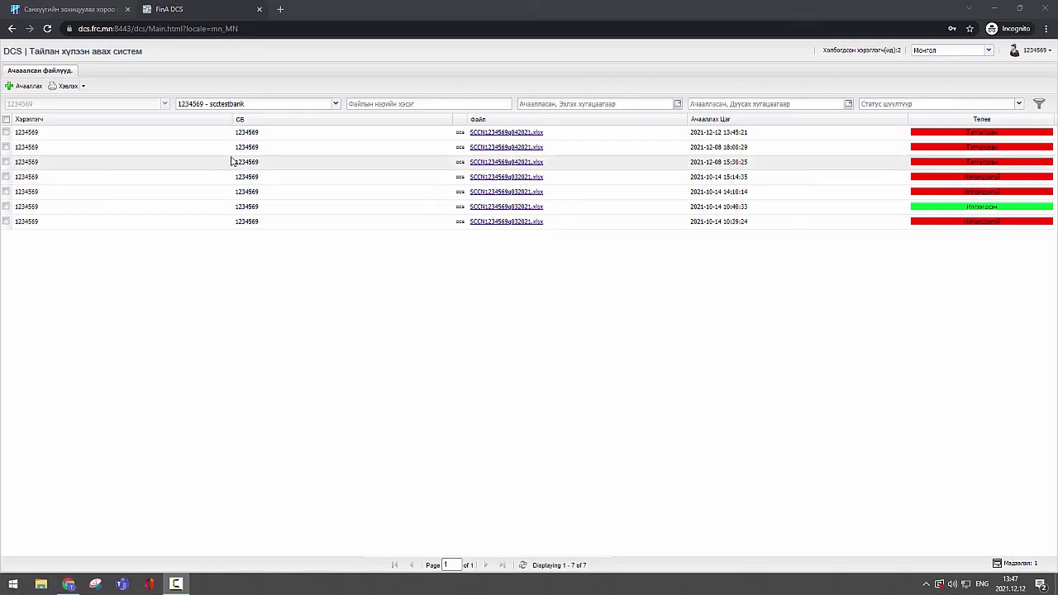
Step: Upload SCCN1234569q042021 from Downloads via Ачааллах and close the Мэдээлэл result message
{"action": "left_click", "coordinate": [24, 86]}
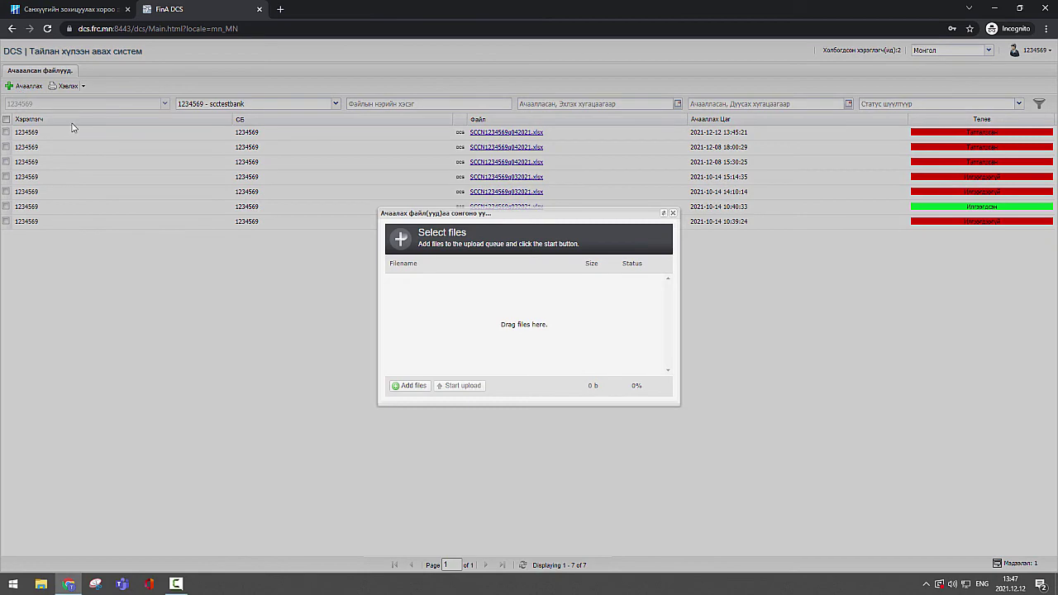
{"action": "left_click", "coordinate": [410, 385]}
{"action": "left_click", "coordinate": [153, 95]}
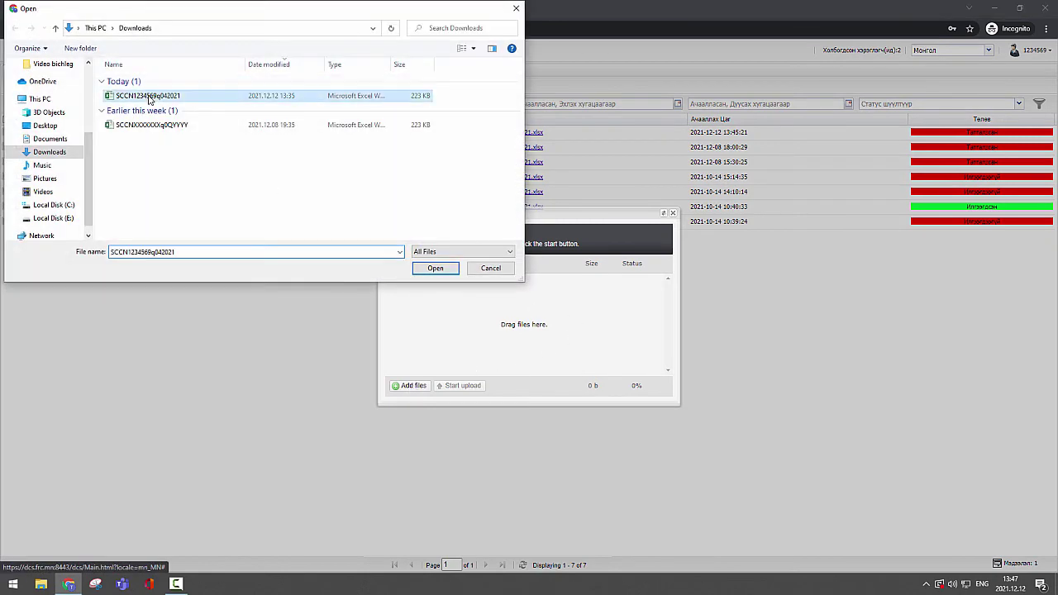
{"action": "left_click", "coordinate": [435, 268]}
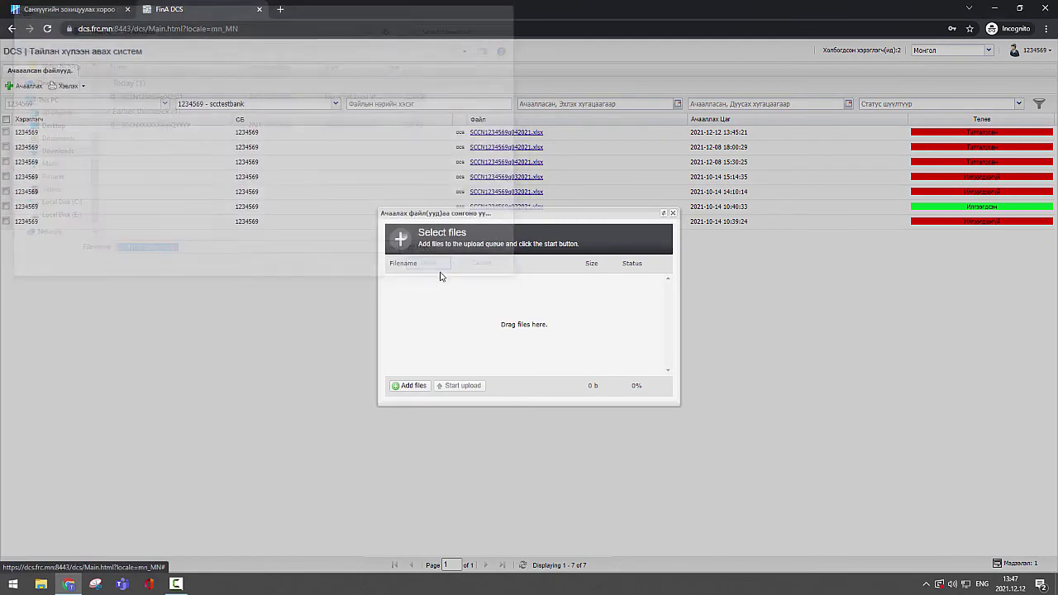
{"action": "left_click", "coordinate": [468, 387]}
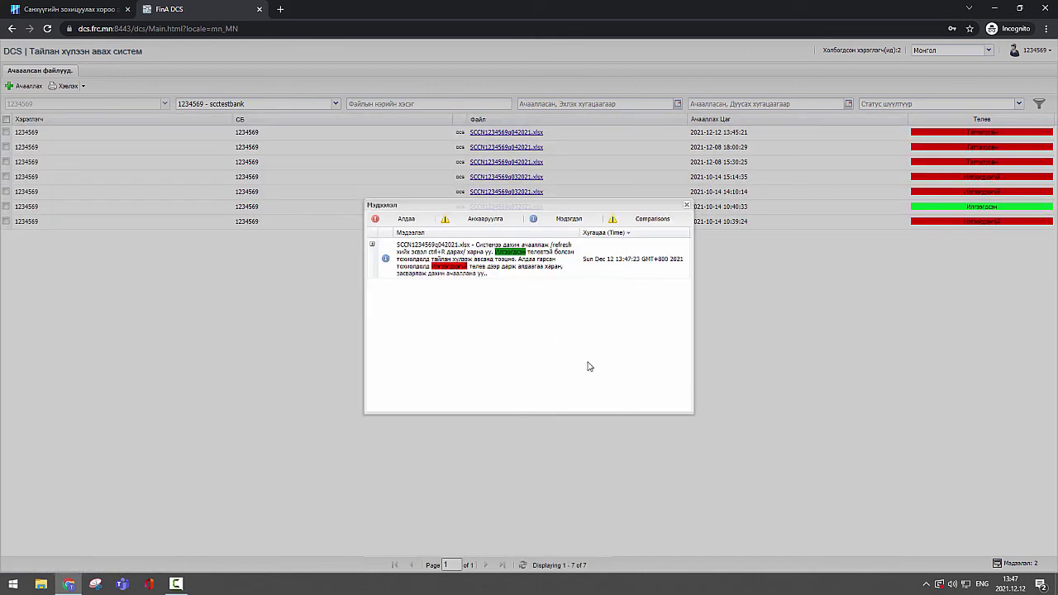
{"action": "left_click", "coordinate": [685, 206]}
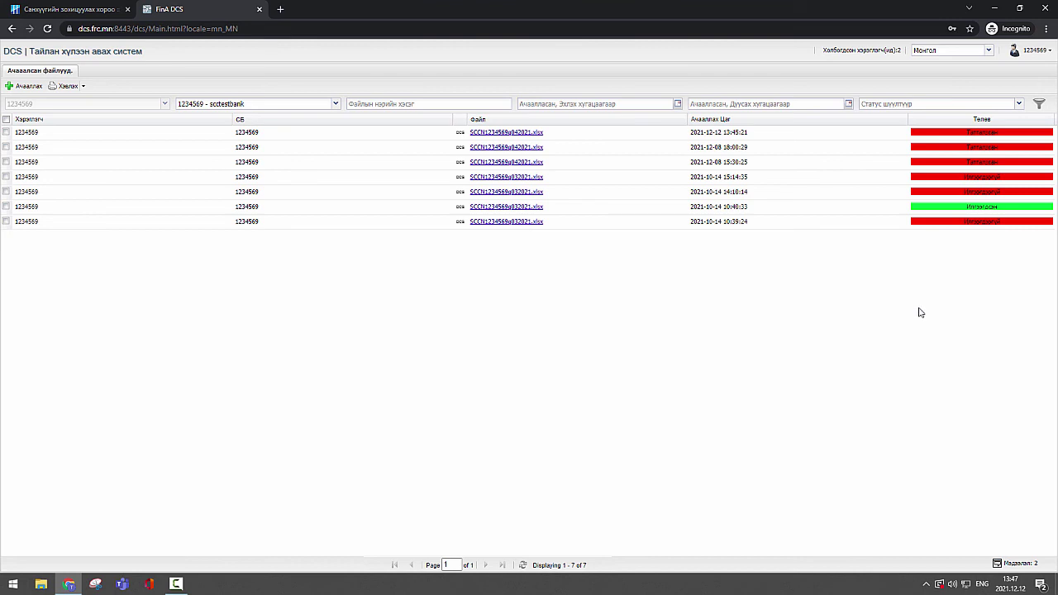
Step: Refresh the file list and read the newest entry's rejection: "future date not allowed."
{"action": "left_click", "coordinate": [1039, 108]}
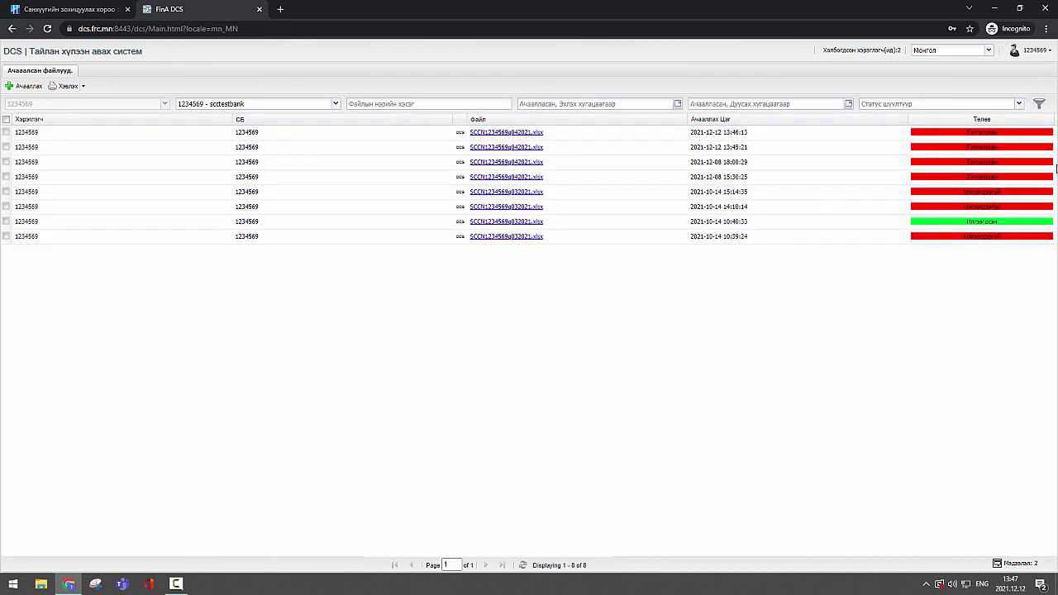
{"action": "mouse_move", "coordinate": [998, 225]}
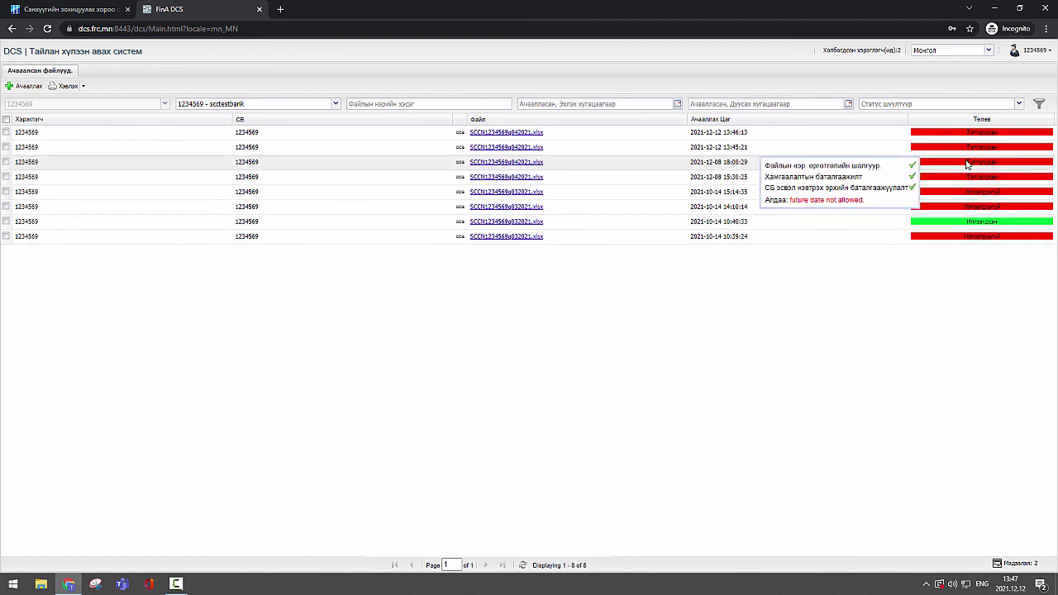
{"action": "mouse_move", "coordinate": [966, 150]}
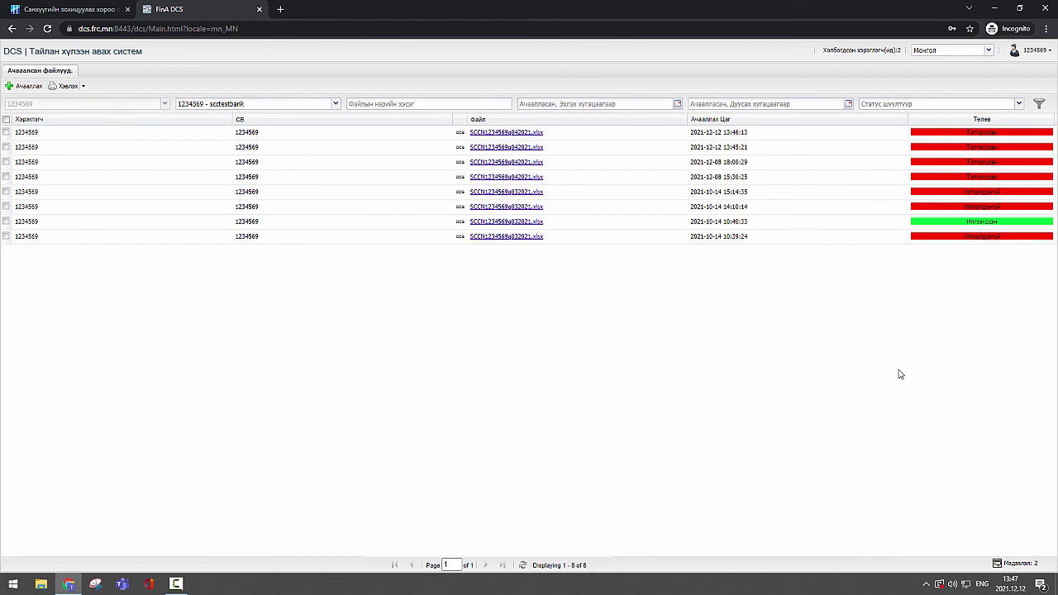